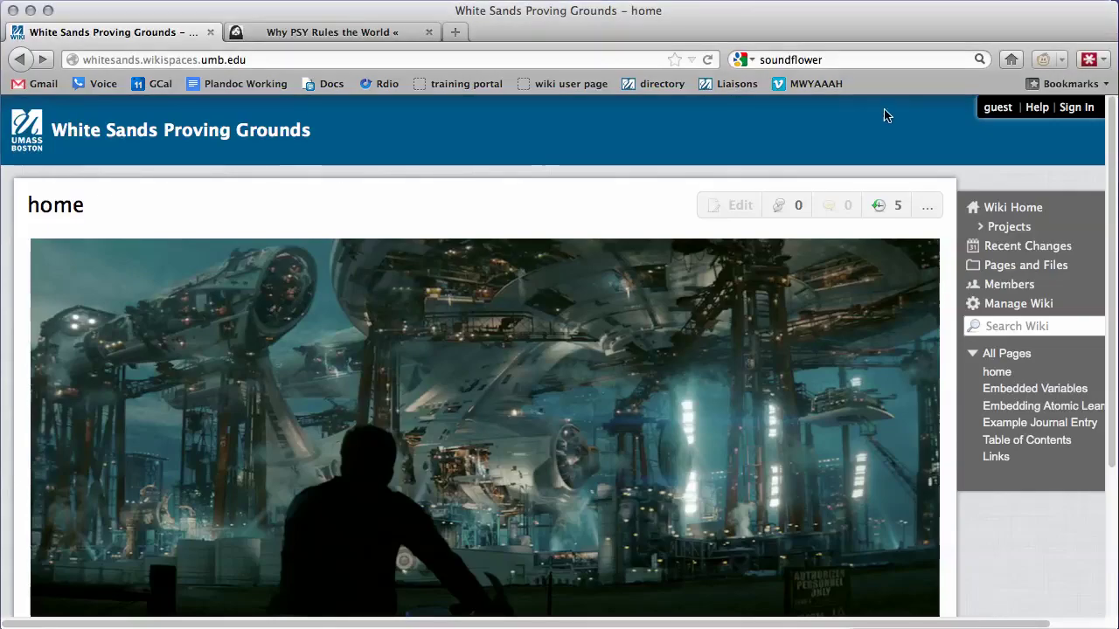
# Sign in to the White Sands Proving Grounds wiki with the prefilled account credentials
pyautogui.click(1083, 108)
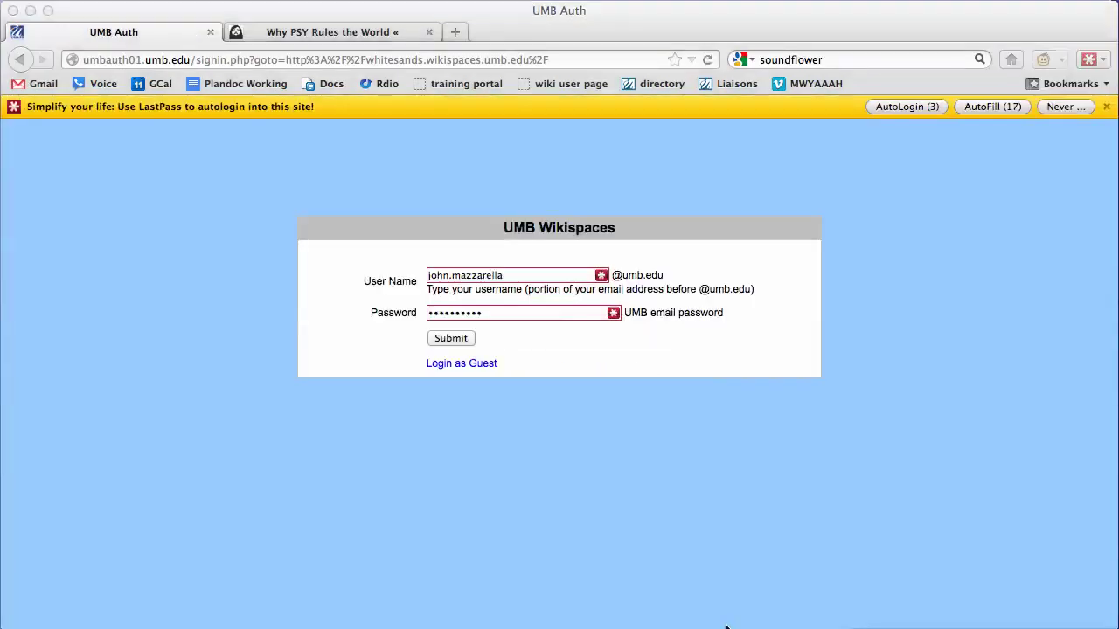
pyautogui.click(498, 392)
pyautogui.click(452, 342)
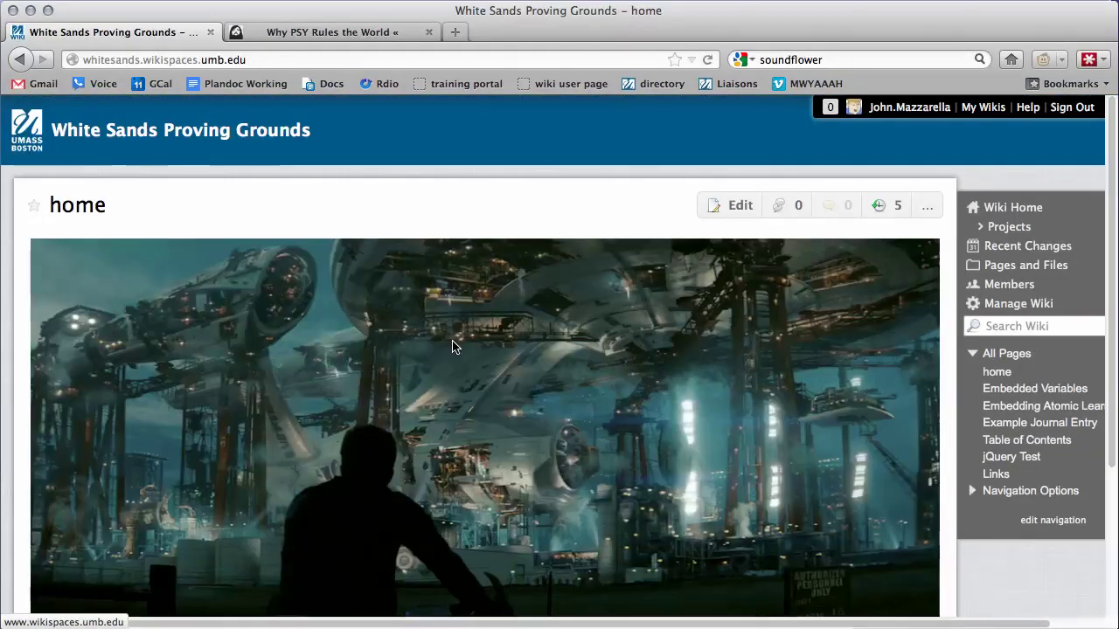
# Open the wiki-wide permissions in the wiki management area and choose the Custom permission type
pyautogui.click(999, 307)
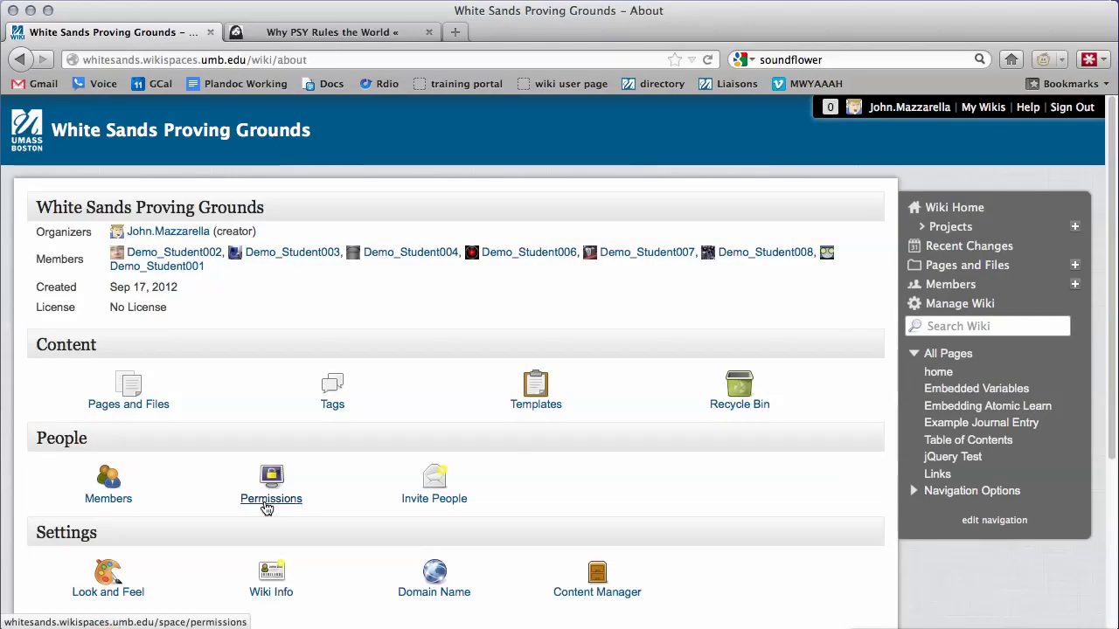
pyautogui.click(266, 505)
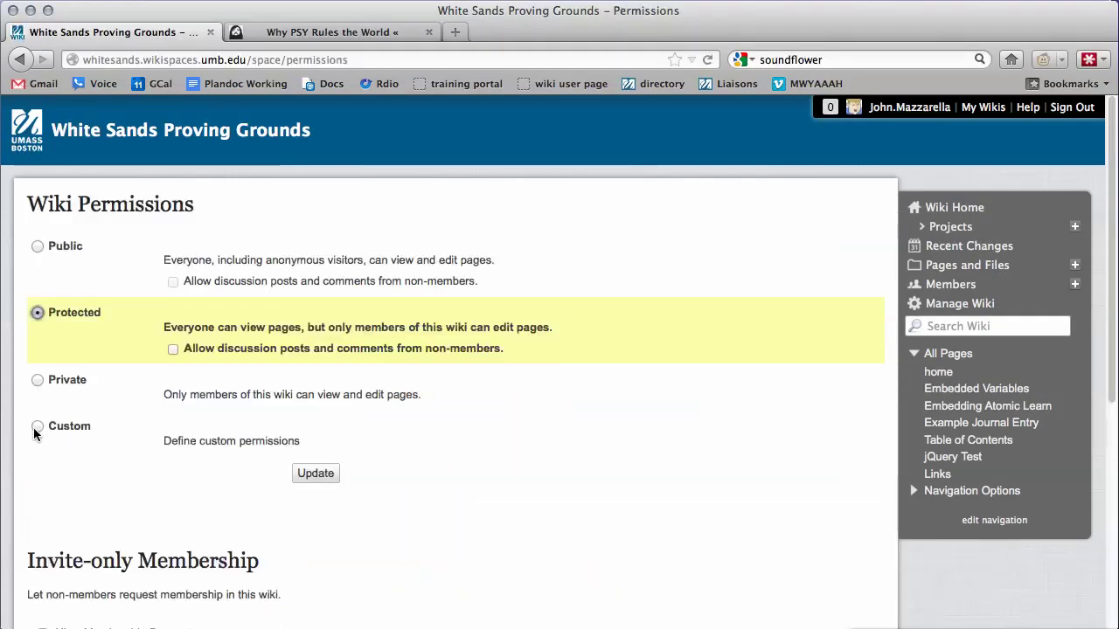
pyautogui.click(37, 428)
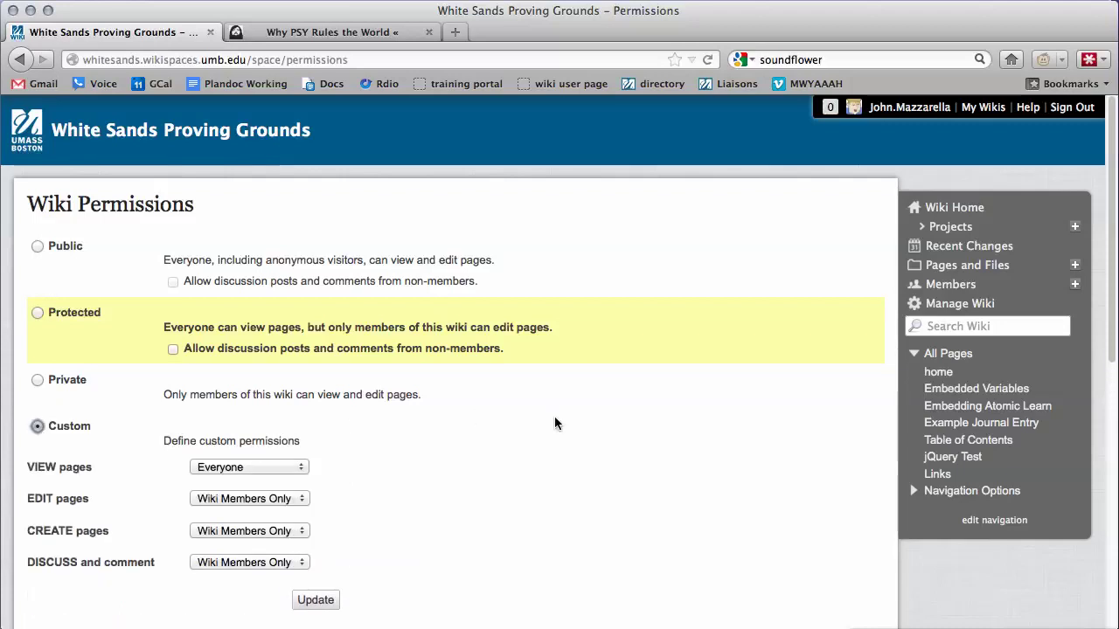
# Choose Everyone as the group allowed to view pages in the custom wiki permissions
pyautogui.scroll(-1, 670, 463)
pyautogui.scroll(-2, 670, 467)
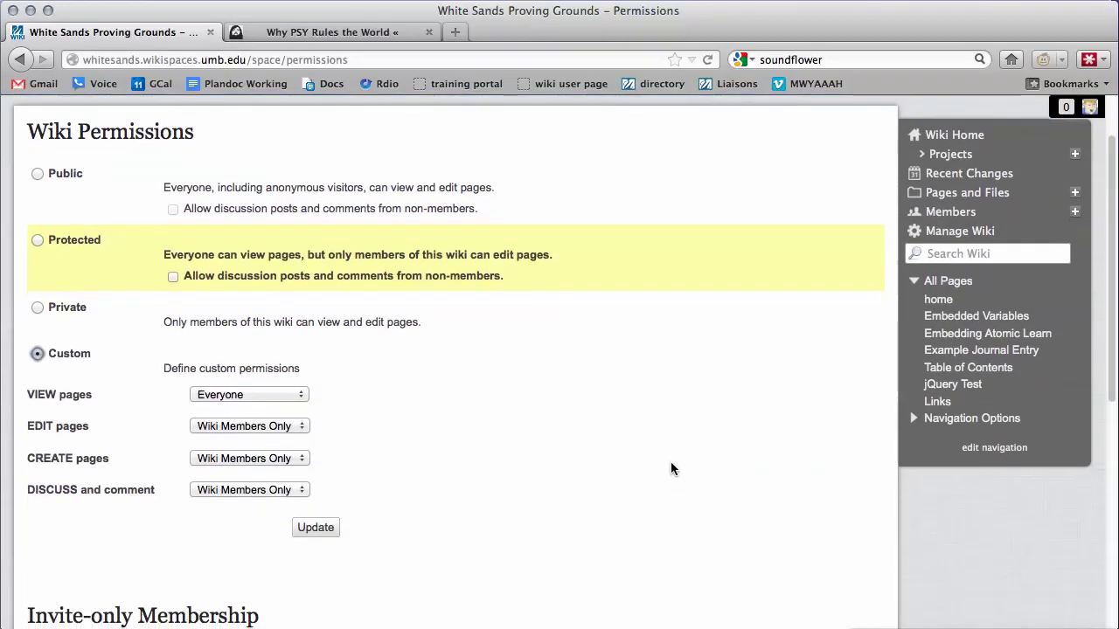
pyautogui.scroll(-1, 670, 469)
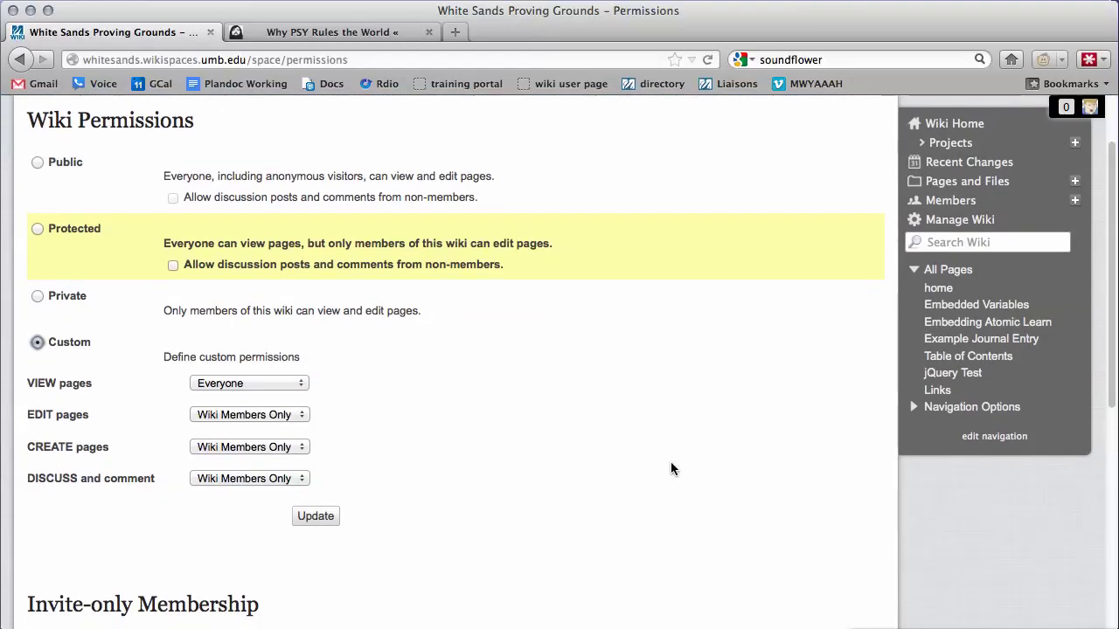
pyautogui.scroll(-1, 670, 469)
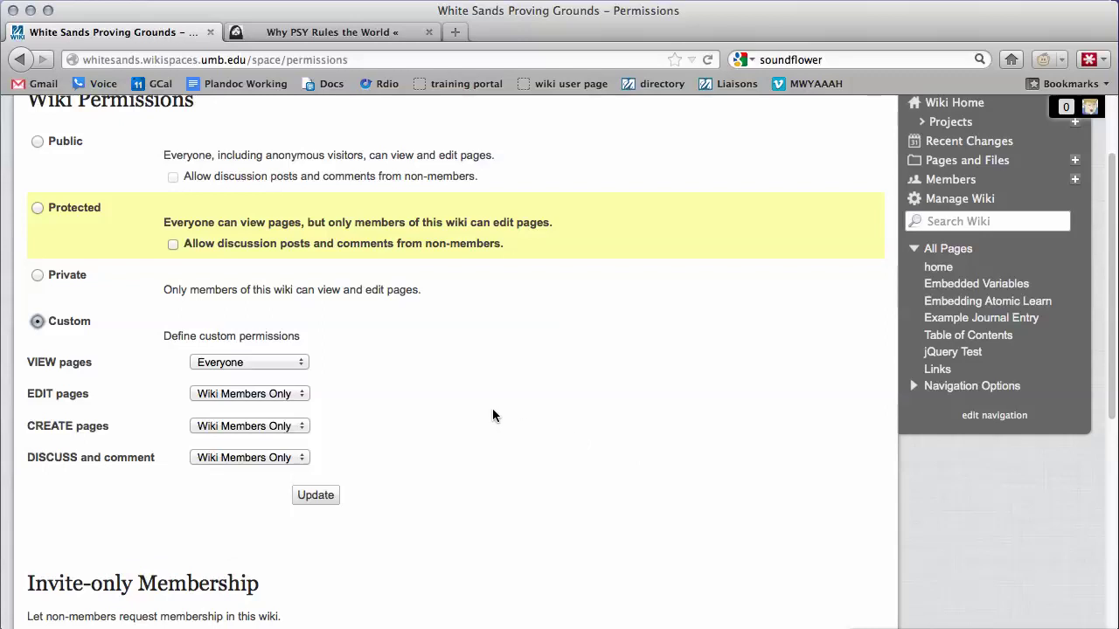
pyautogui.click(295, 367)
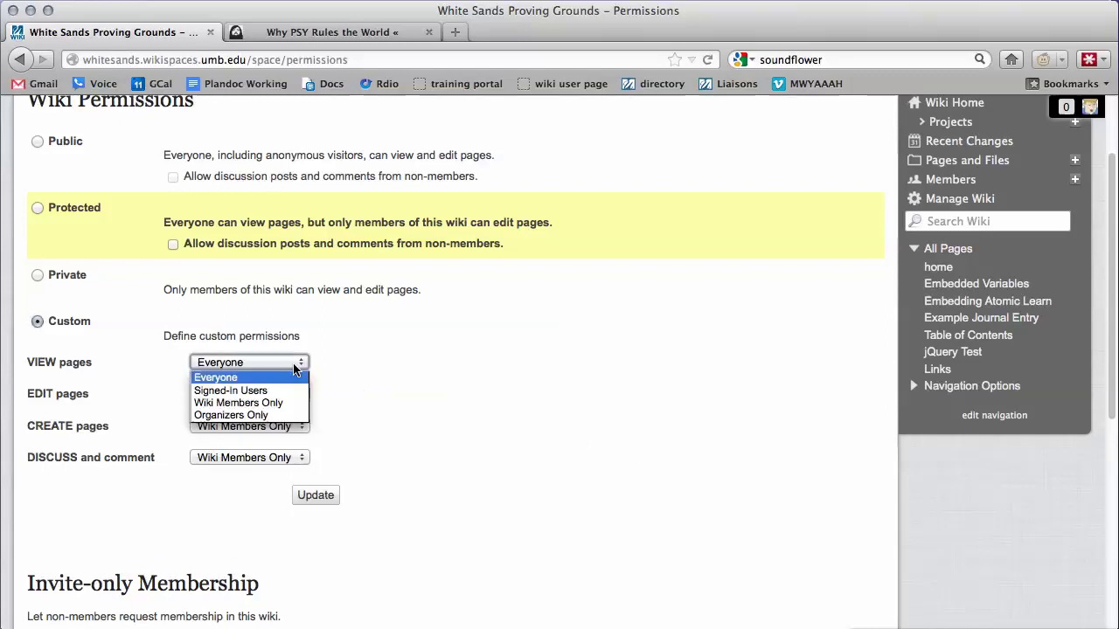
pyautogui.click(225, 378)
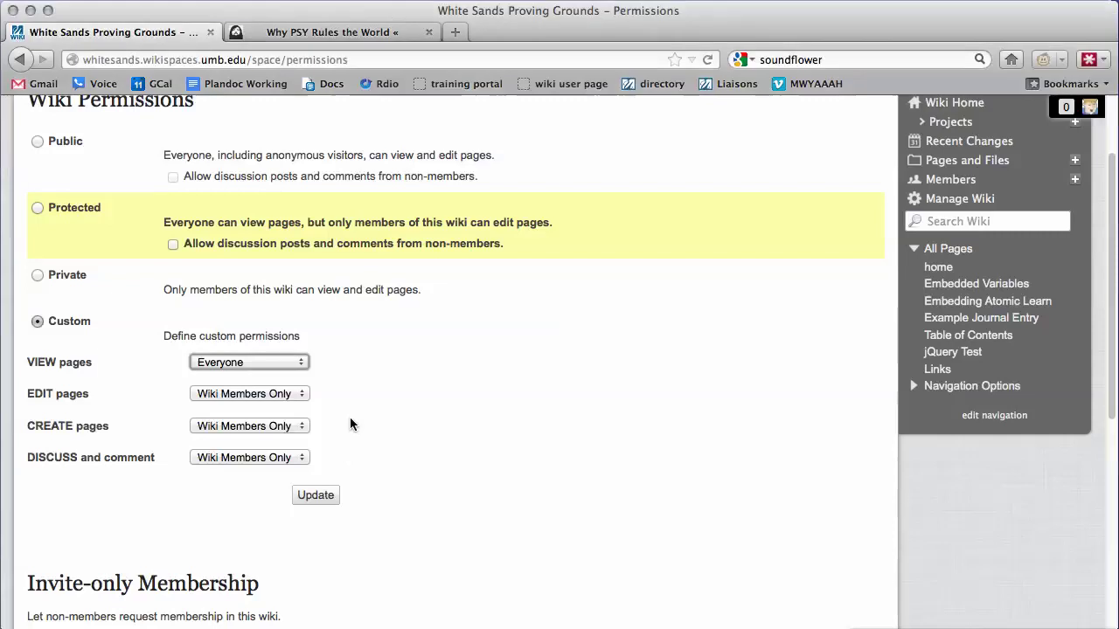
pyautogui.click(348, 428)
# Restrict editing and creating pages to Organizers Only, keep discussion and comments at Wiki Members Only, and save the wiki permissions
pyautogui.click(289, 398)
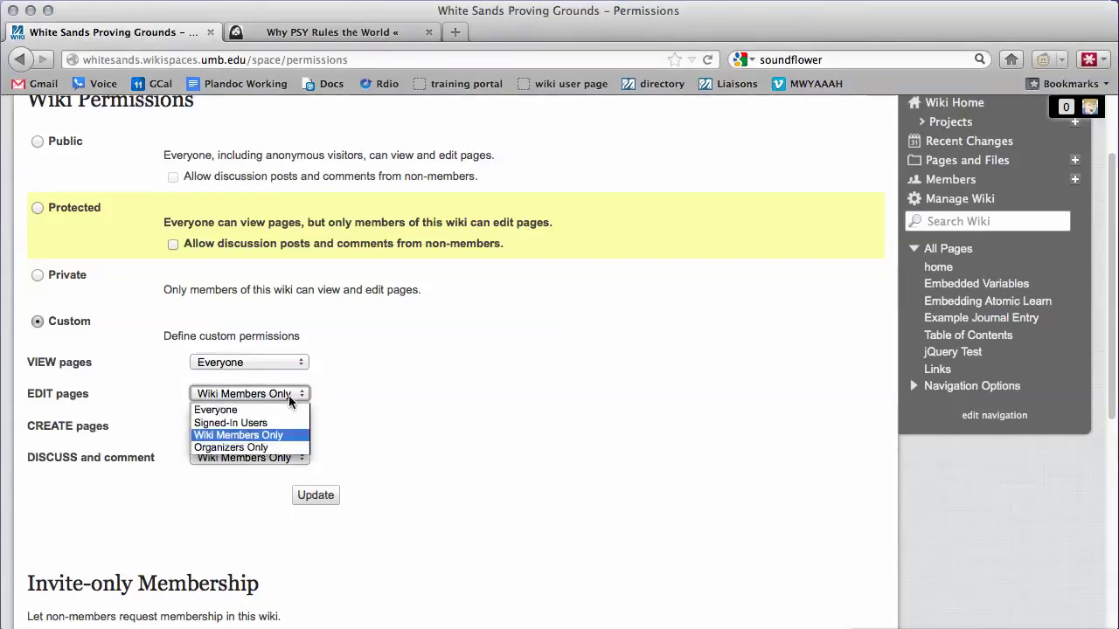
pyautogui.click(248, 448)
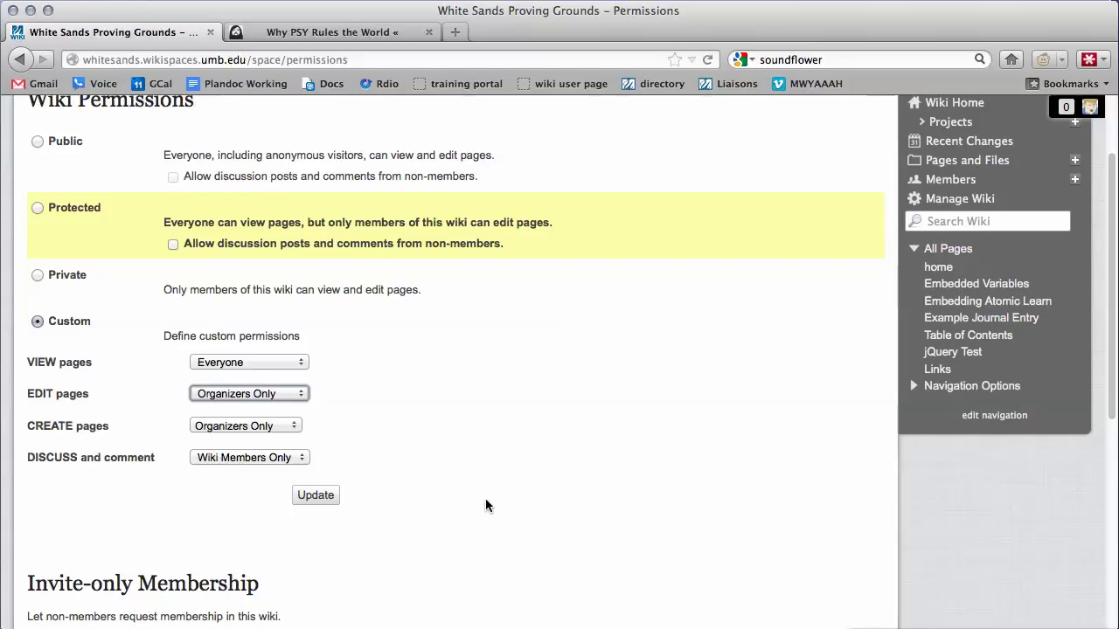
pyautogui.click(285, 460)
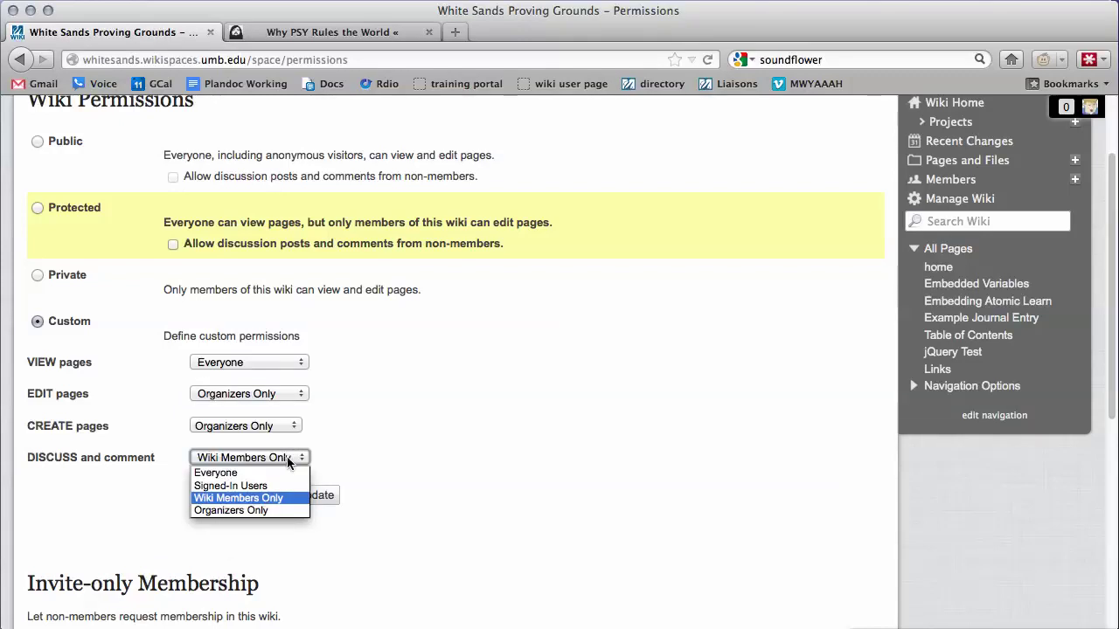
pyautogui.click(374, 461)
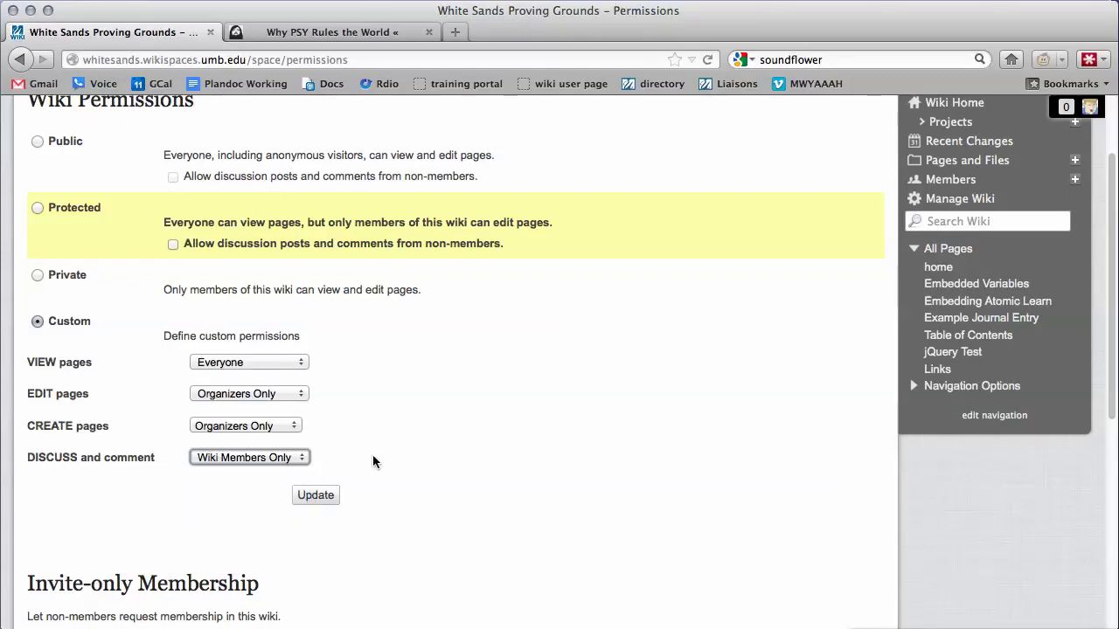
pyautogui.click(317, 496)
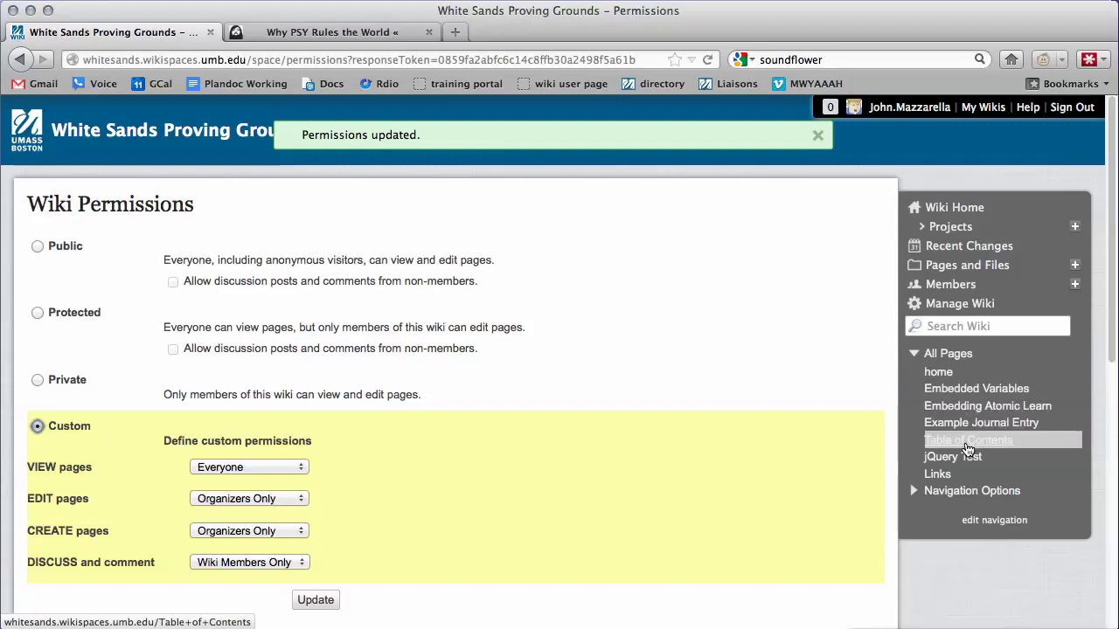
# Open the Table of Contents page and lock it
pyautogui.click(968, 448)
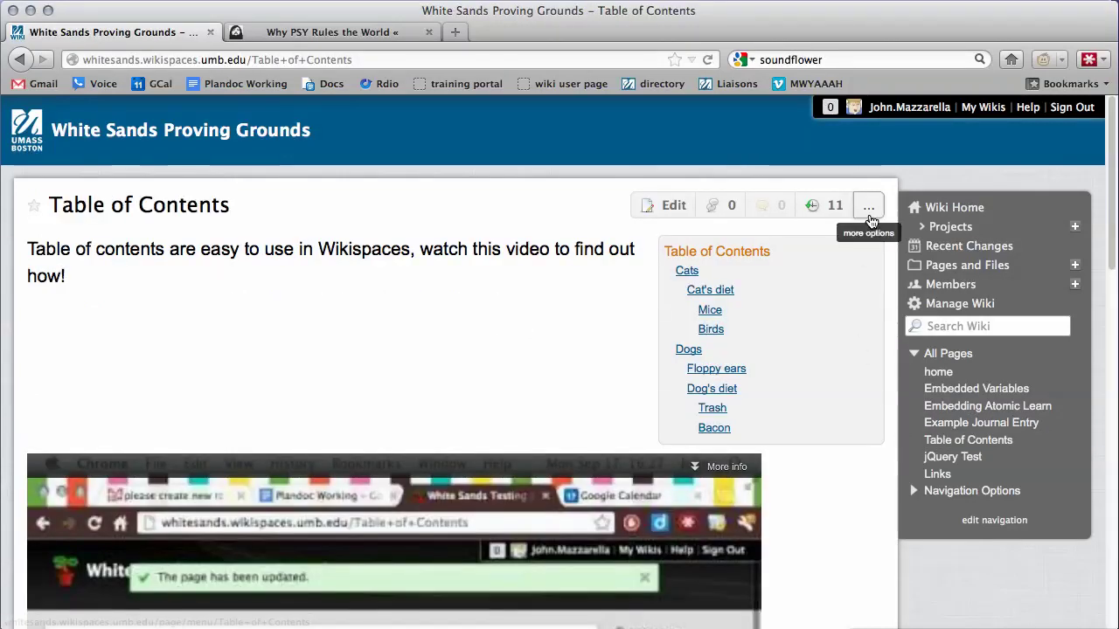
pyautogui.click(869, 219)
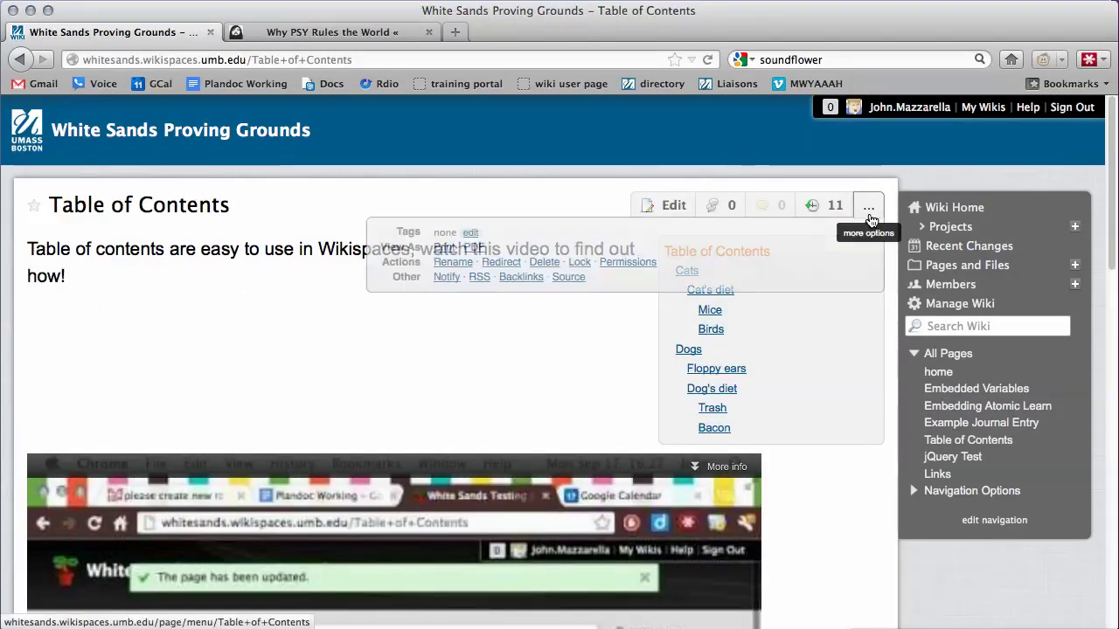
pyautogui.click(579, 262)
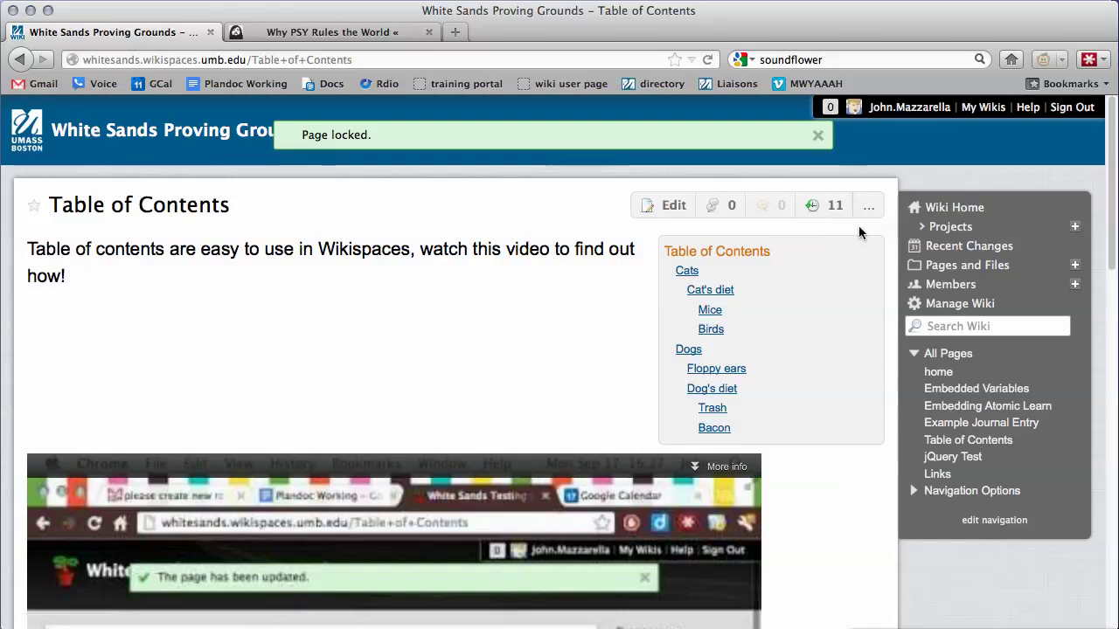
# Examine the Custom options in the Table of Contents page's permissions and close the dialog without saving
pyautogui.click(867, 216)
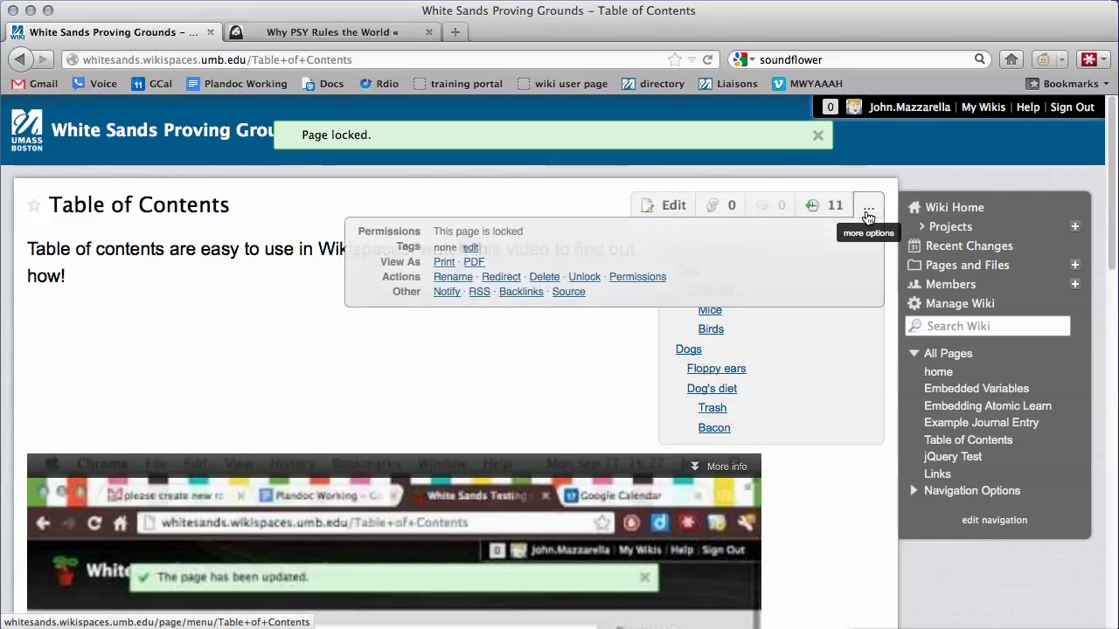
pyautogui.click(656, 276)
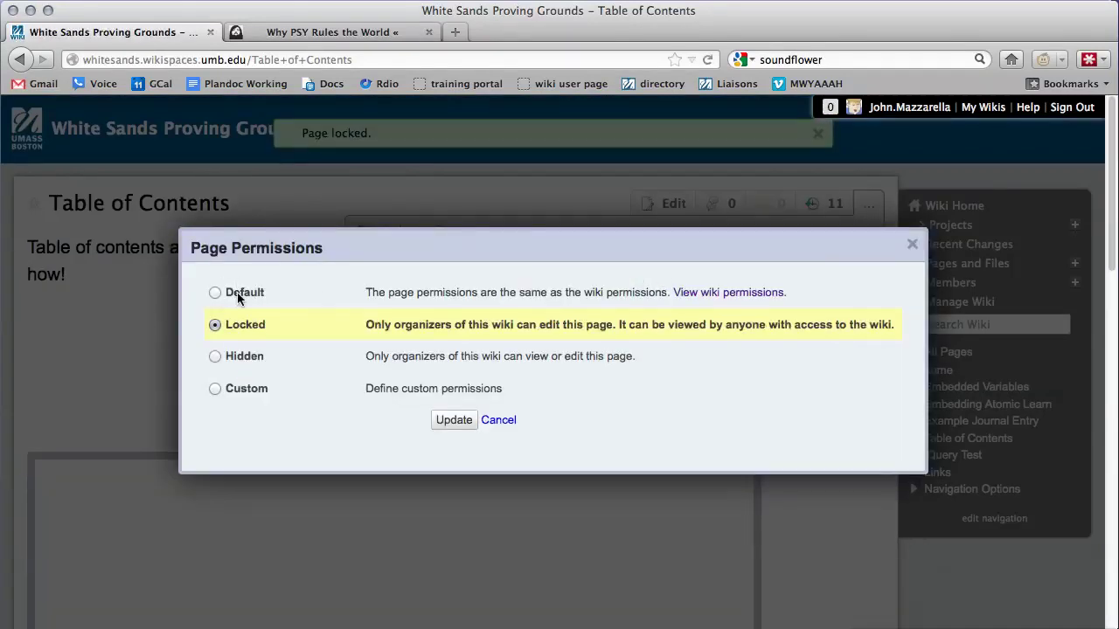
pyautogui.click(225, 391)
pyautogui.scroll(-2, 310, 390)
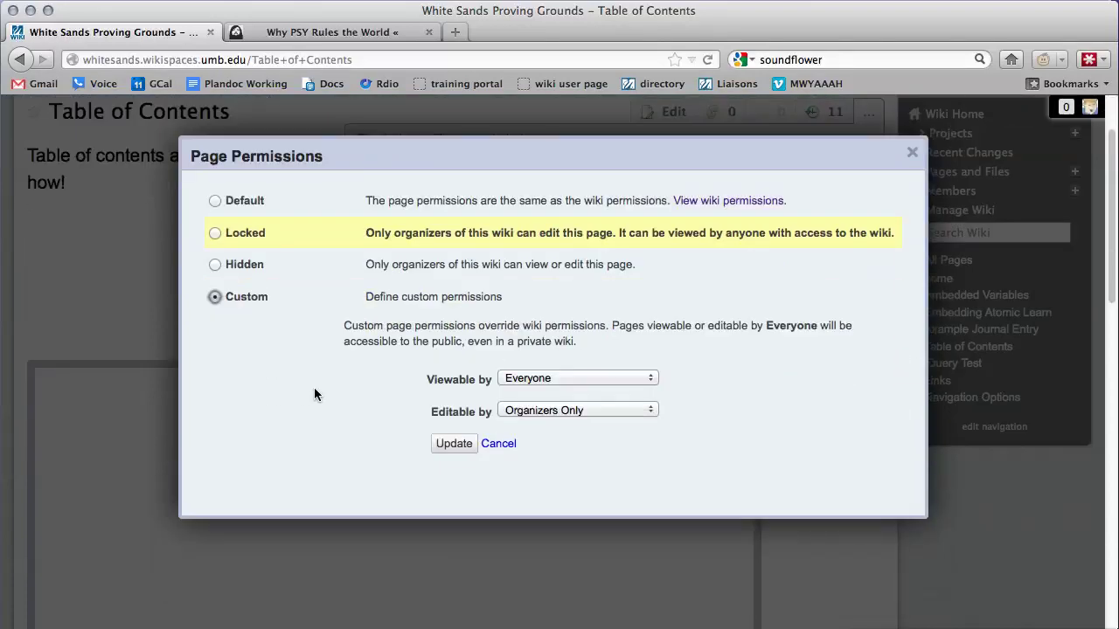
pyautogui.click(912, 153)
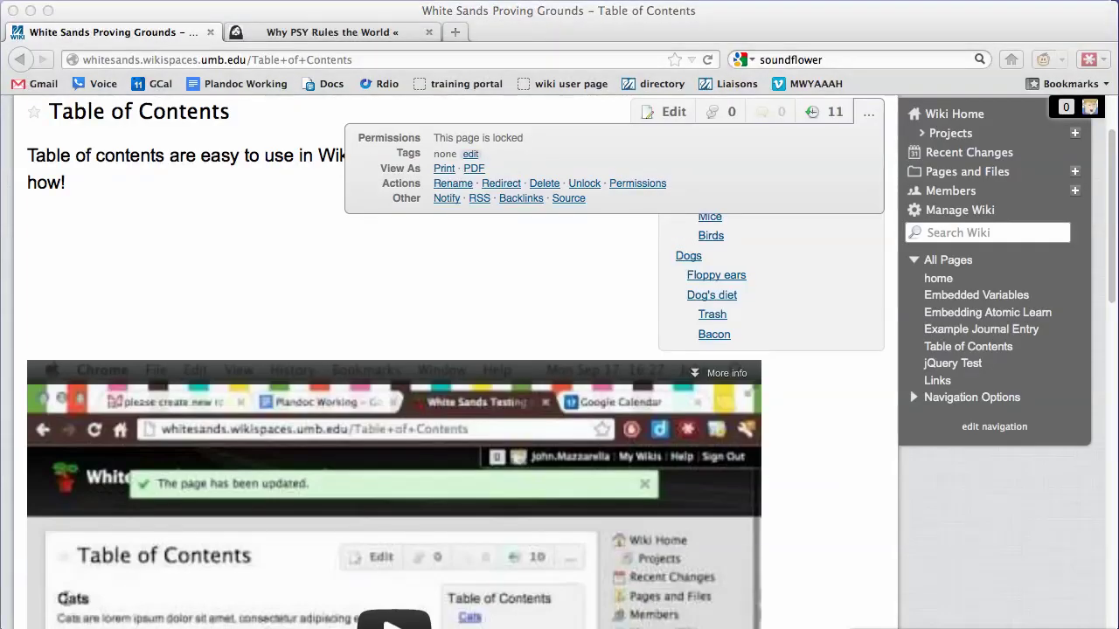
# Return to the wiki-wide permissions and review the list of pages whose permissions differ from the overall wiki permissions
pyautogui.click(968, 215)
pyautogui.click(974, 217)
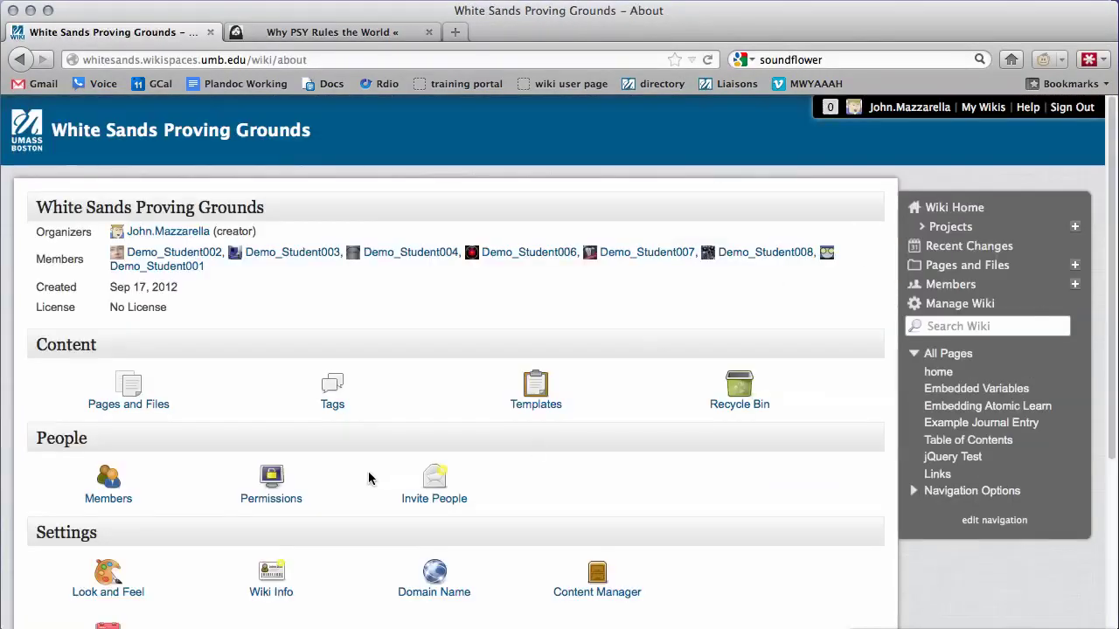
pyautogui.click(272, 483)
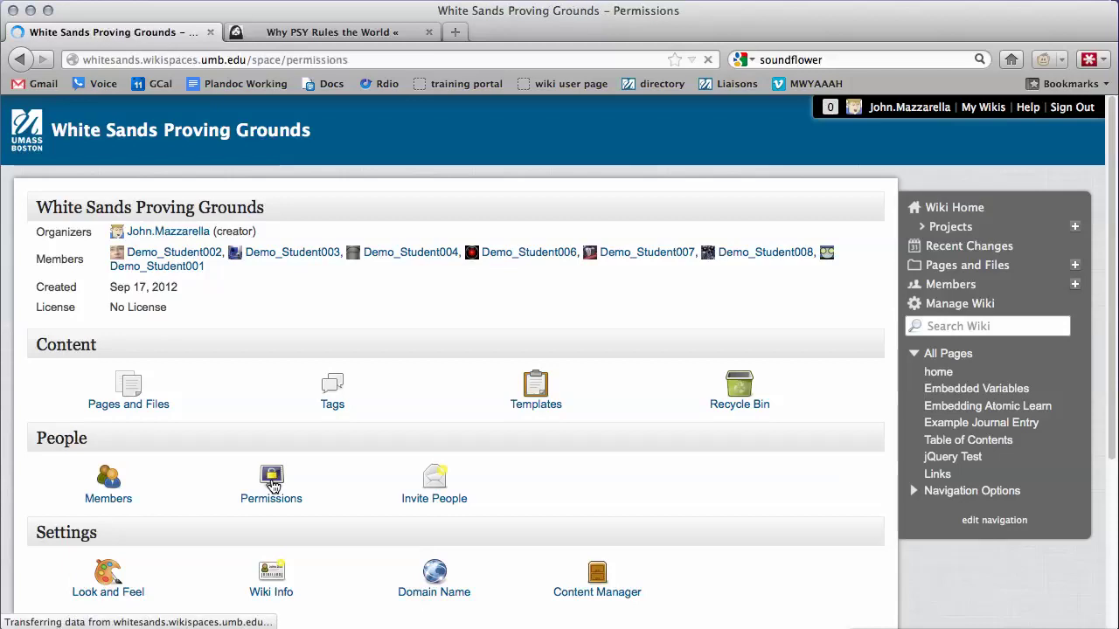
pyautogui.scroll(-5, 273, 483)
pyautogui.scroll(-5, 273, 479)
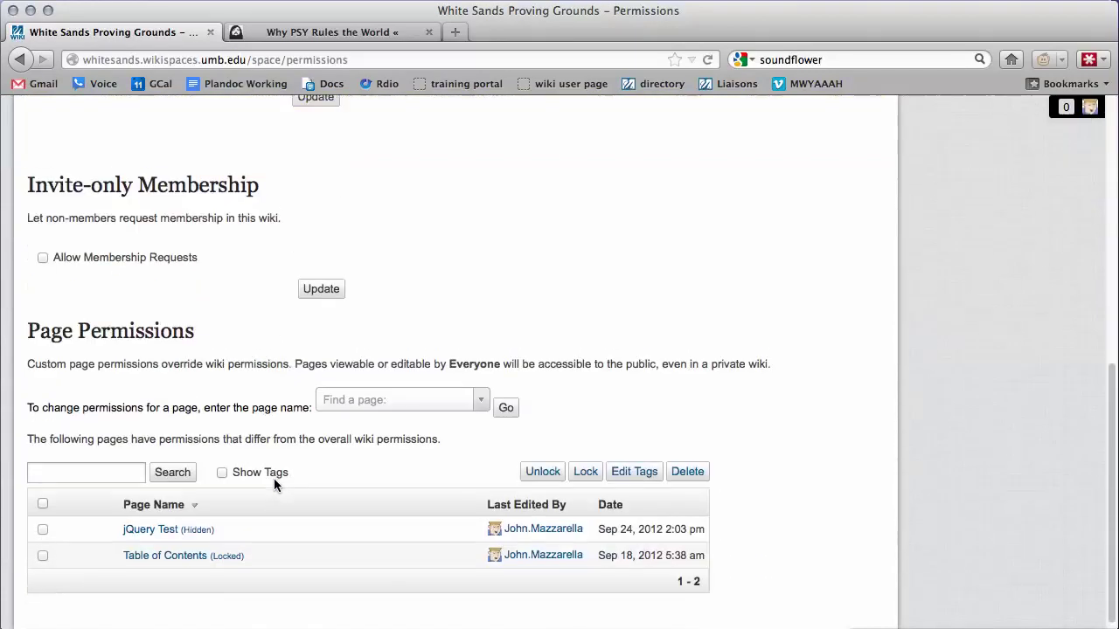